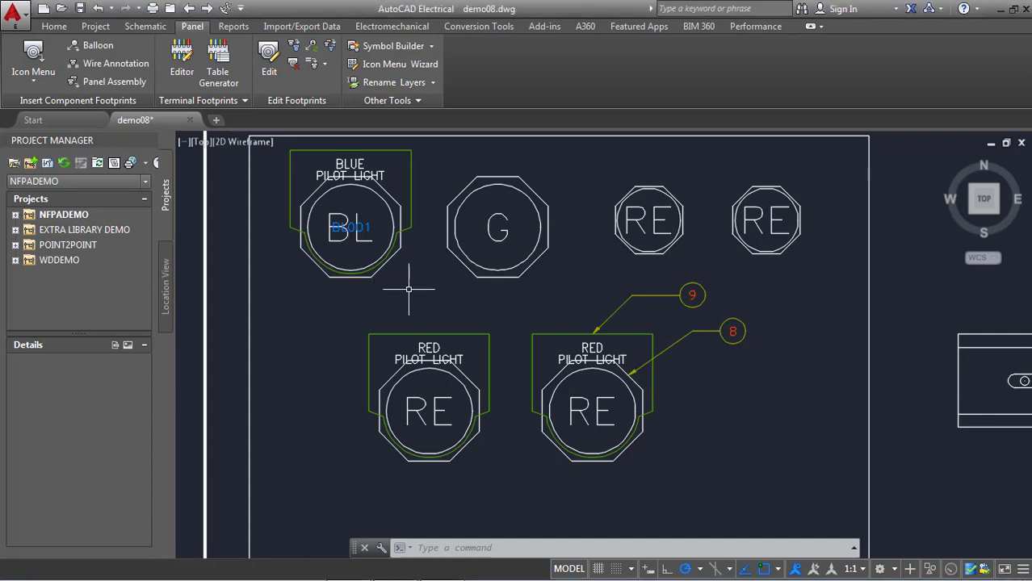
Open the Component Insert/Edit dialog for blue pilot light footprint BL001 via Edit Footprint
{"action": "middle_click_drag", "start_coordinate": [409, 291], "coordinate": [410, 332]}
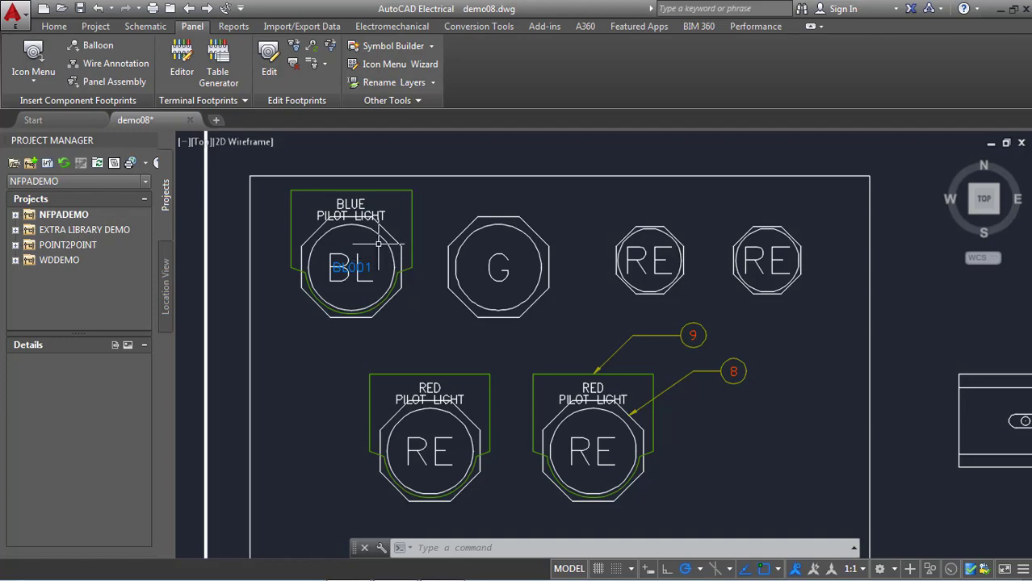
{"action": "middle_click_drag", "start_coordinate": [366, 243], "coordinate": [390, 257]}
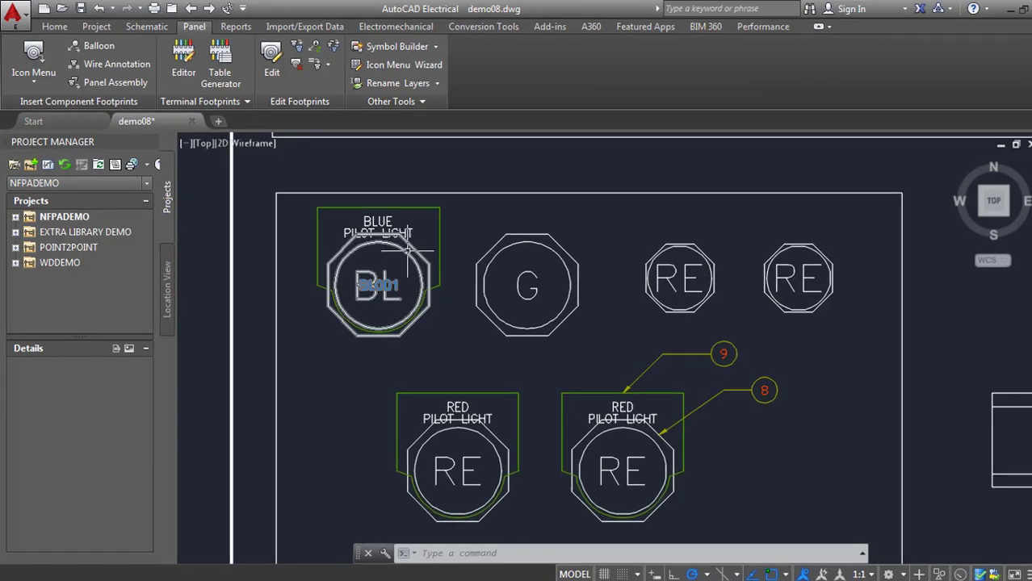
{"action": "right_click", "coordinate": [408, 251]}
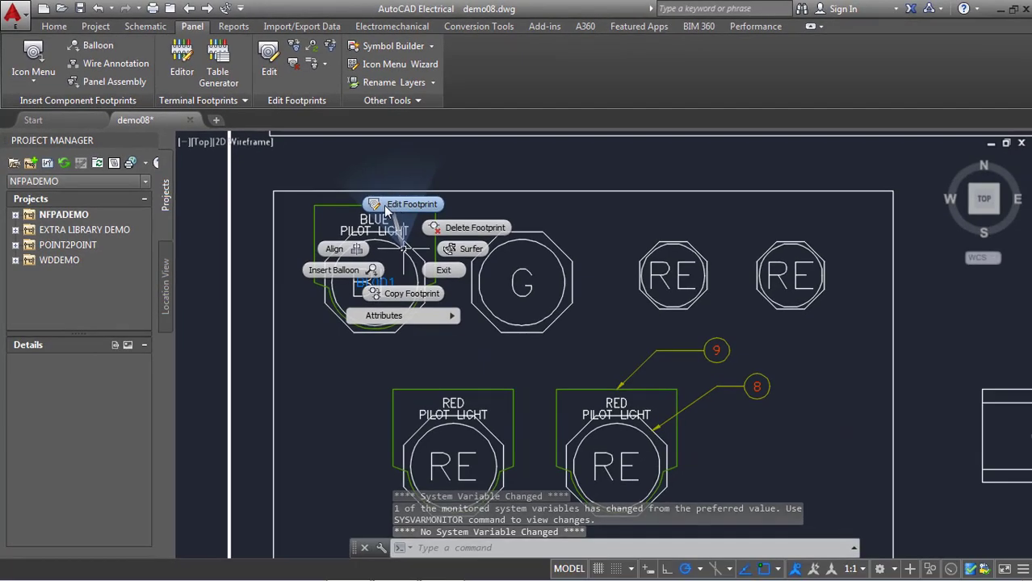
{"action": "left_click", "coordinate": [386, 205]}
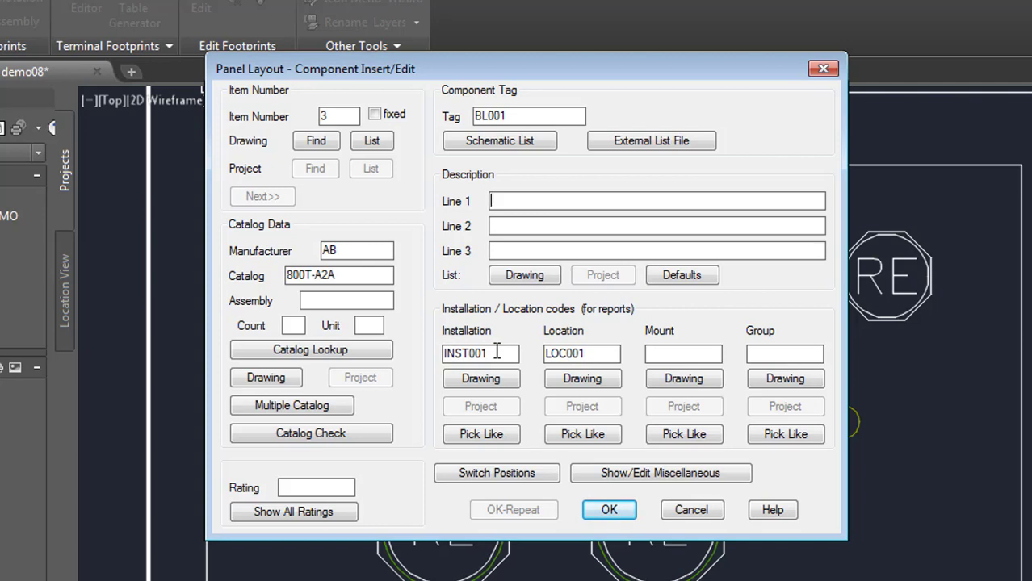
Keep installation INST001 and location LOC001 on BL001, leaving mount and group empty, and confirm
{"action": "left_click", "coordinate": [497, 353]}
{"action": "left_click_drag", "start_coordinate": [600, 354], "coordinate": [517, 355]}
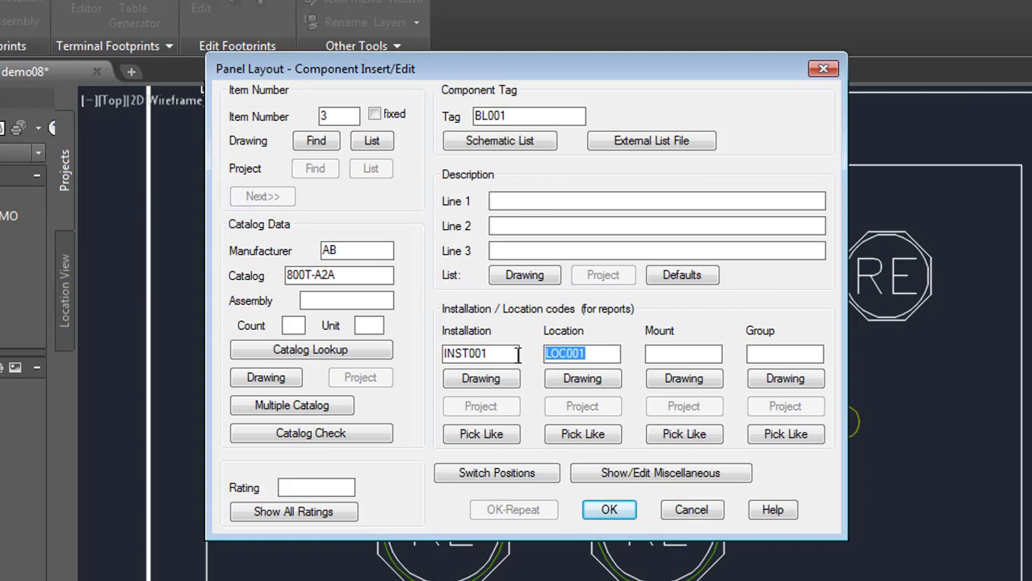
{"action": "left_click", "coordinate": [680, 359]}
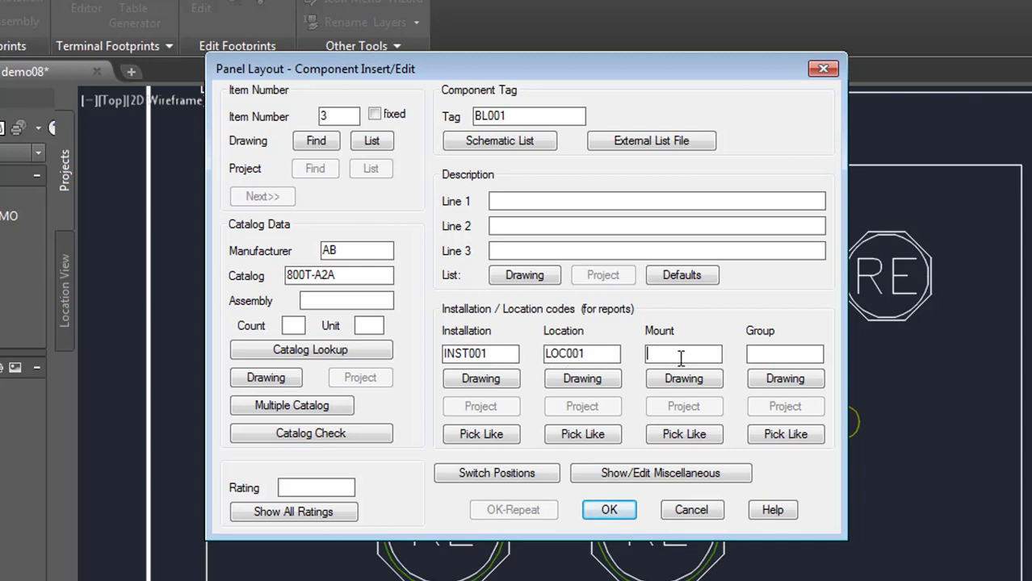
{"action": "left_click", "coordinate": [756, 355]}
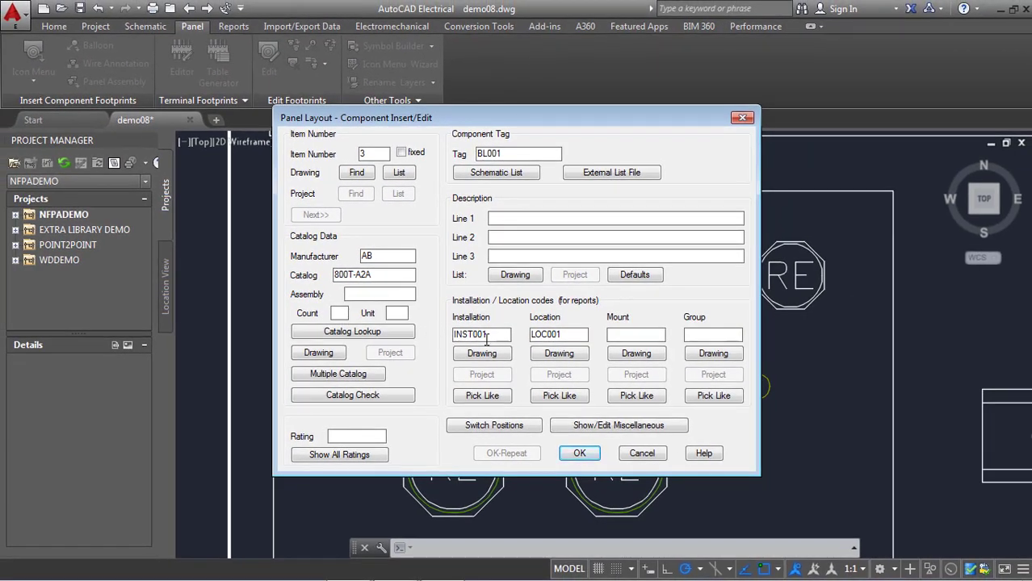
{"action": "left_click", "coordinate": [579, 453]}
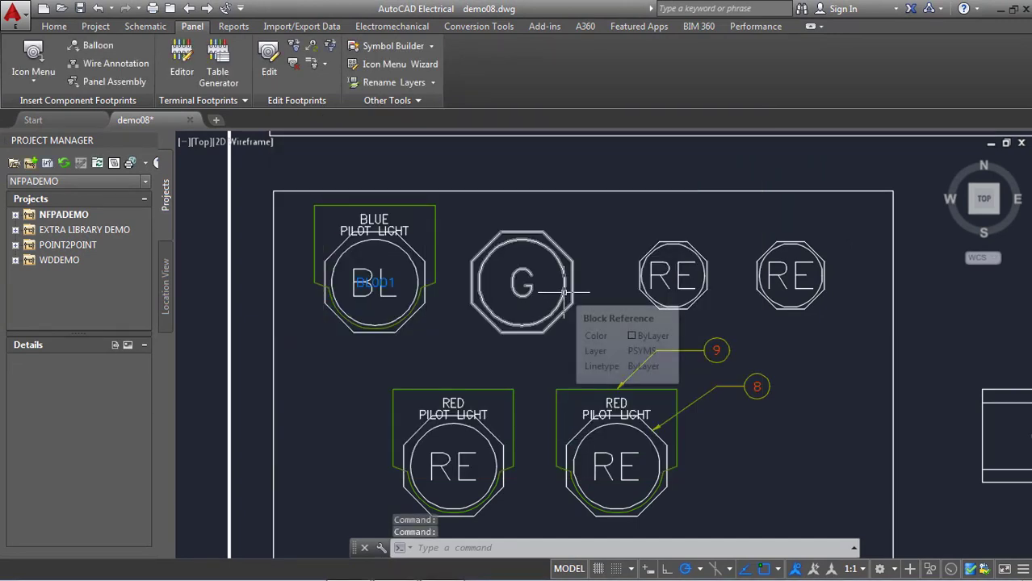
{"action": "right_click", "coordinate": [564, 292]}
{"action": "left_click", "coordinate": [571, 250]}
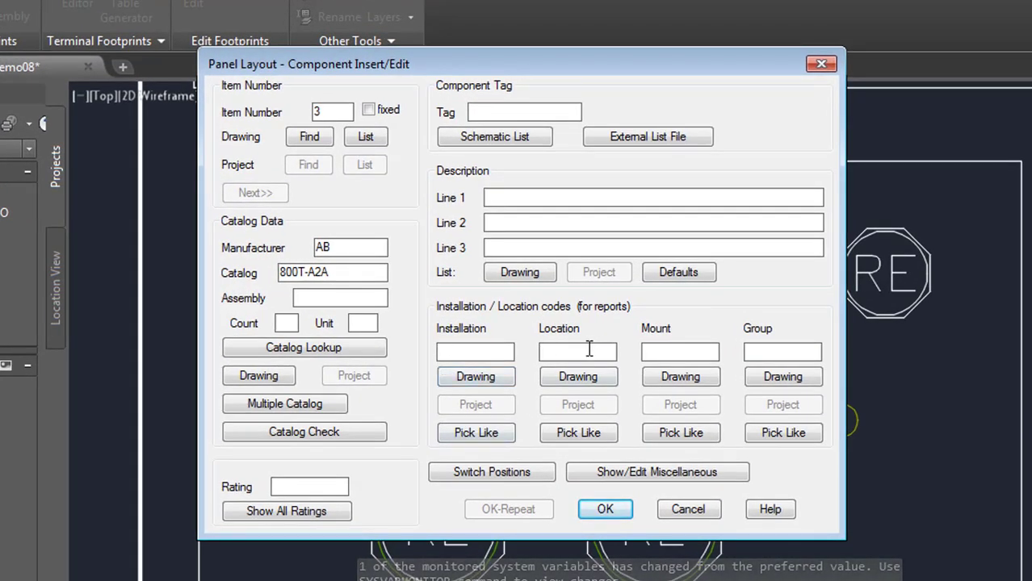
{"action": "left_click", "coordinate": [473, 352]}
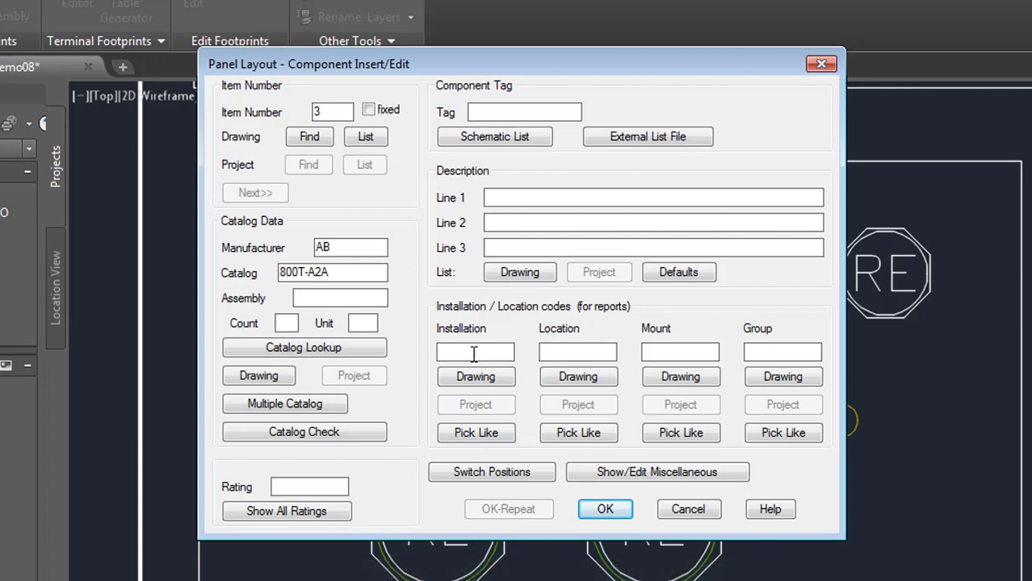
{"action": "type", "text": "hoiho"}
{"action": "key", "text": "BackSpace"}
{"action": "key", "text": "BackSpace"}
{"action": "key", "text": "BackSpace"}
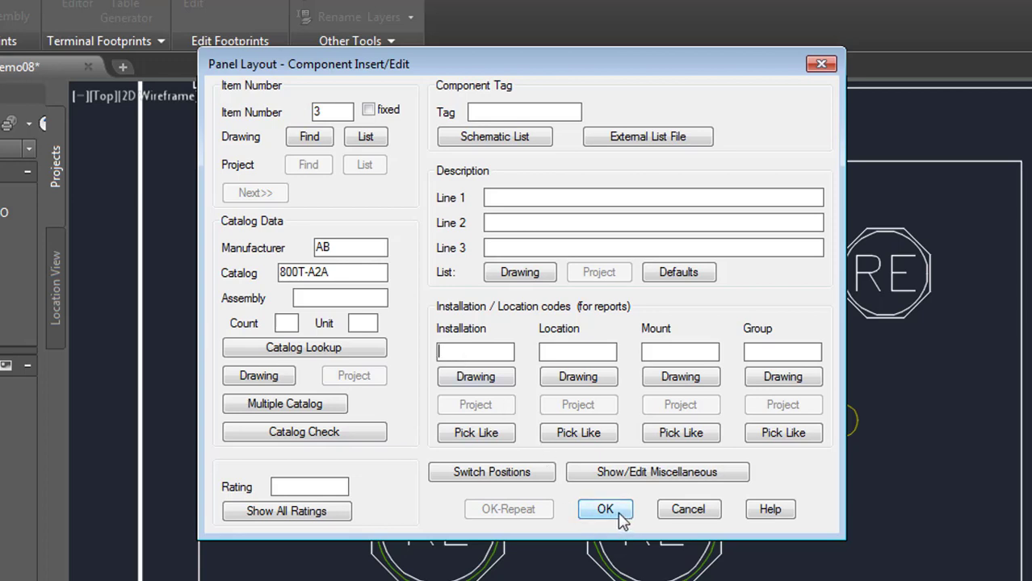
{"action": "left_click", "coordinate": [682, 511]}
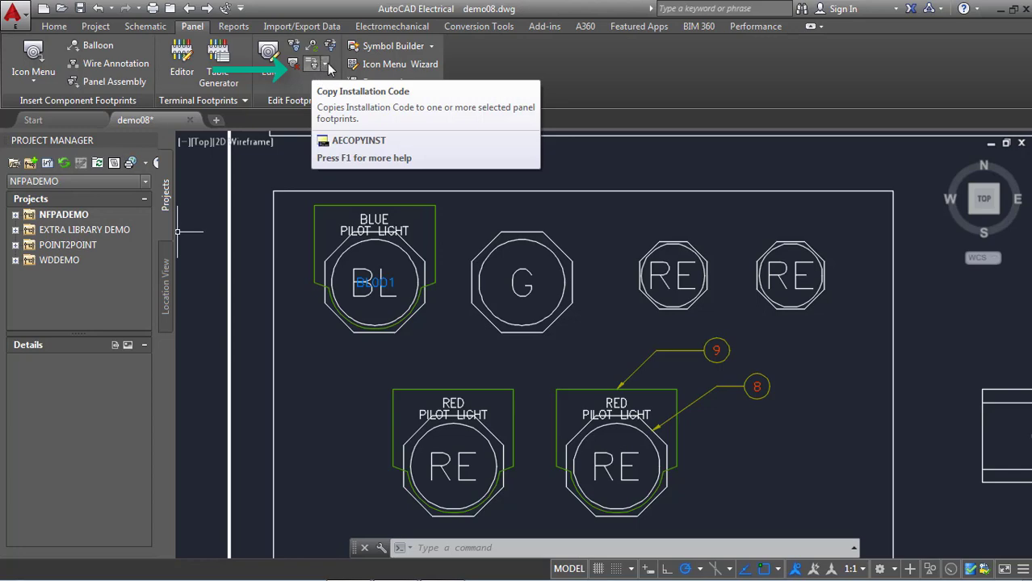
Start Copy Installation Code from the Edit Footprints dropdown and move its dialog aside
{"action": "left_click", "coordinate": [327, 65]}
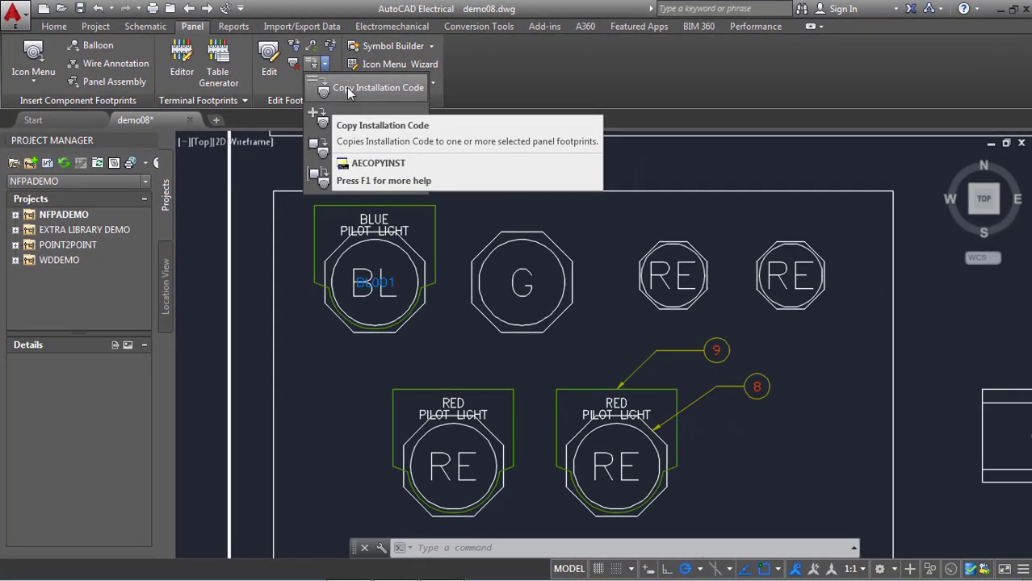
{"action": "left_click", "coordinate": [577, 145]}
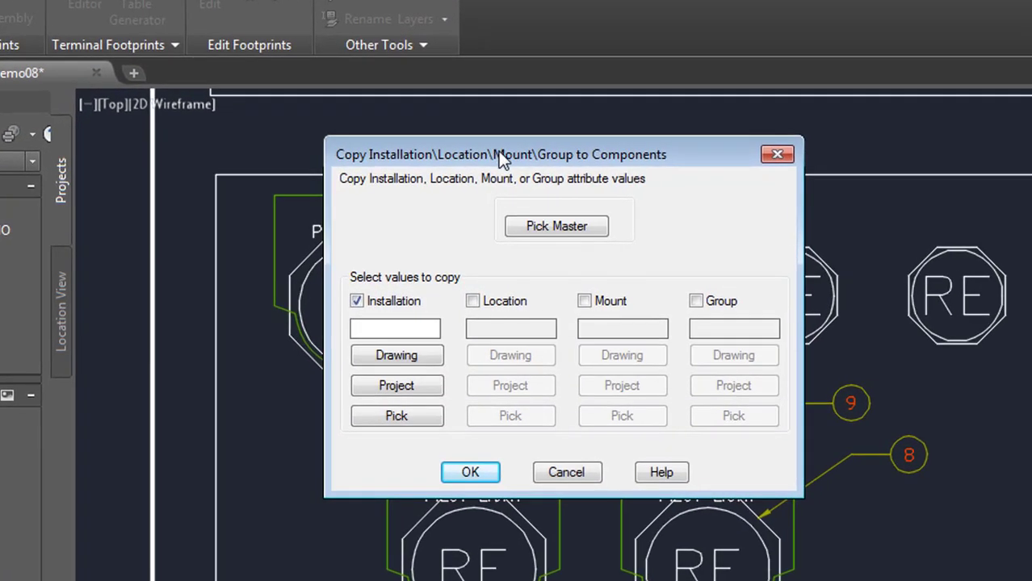
{"action": "left_click_drag", "start_coordinate": [478, 177], "coordinate": [531, 167]}
{"action": "left_click_drag", "start_coordinate": [581, 138], "coordinate": [590, 132]}
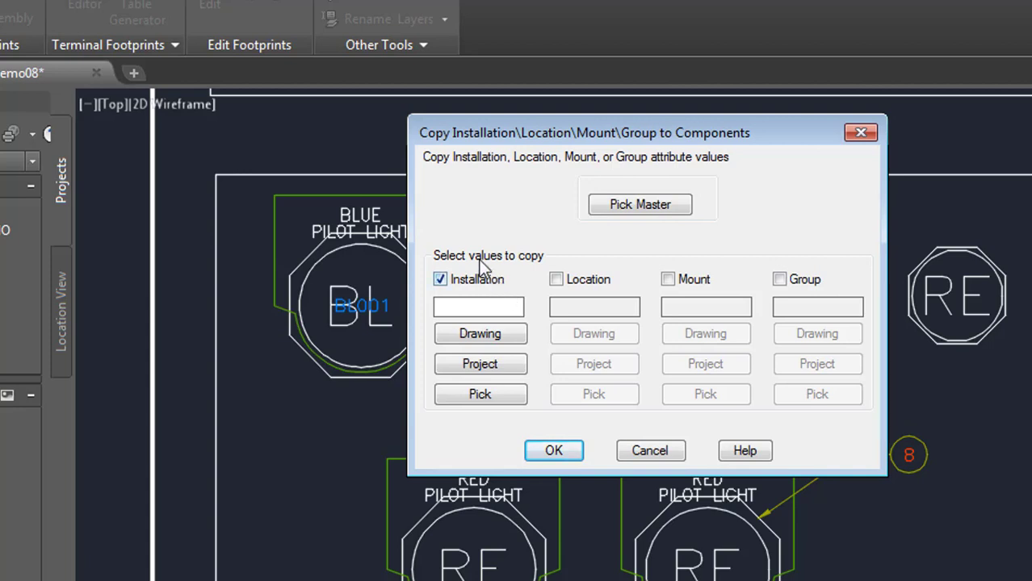
Limit the copy to Installation and Location codes, leaving Mount and Group unchecked
{"action": "left_click", "coordinate": [556, 280]}
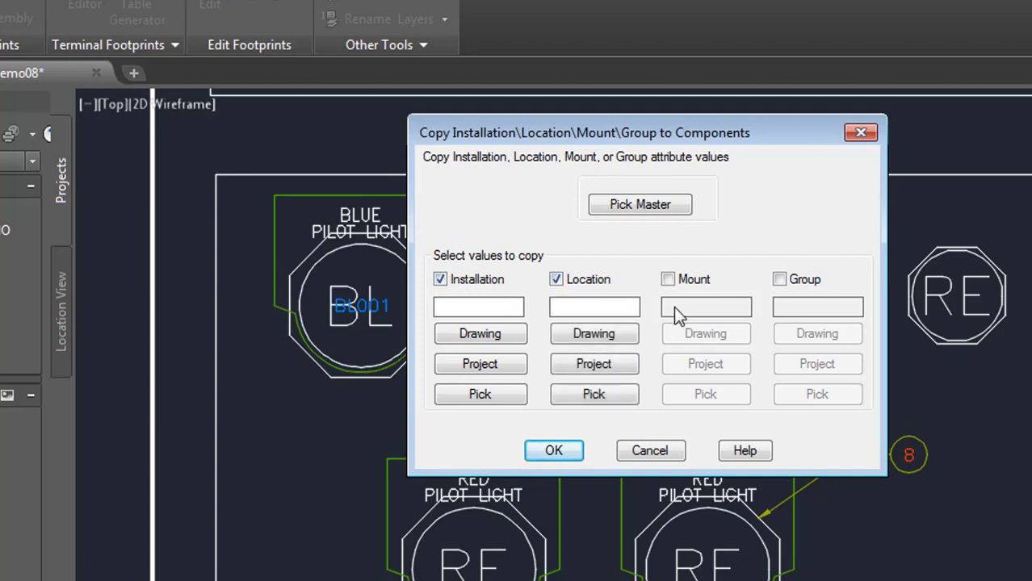
{"action": "left_click", "coordinate": [673, 279]}
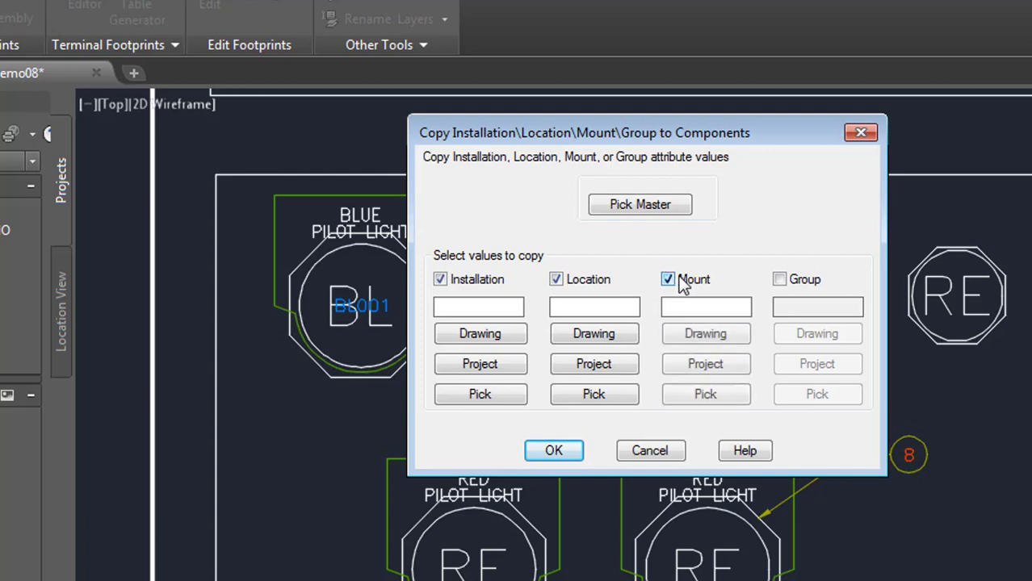
{"action": "left_click", "coordinate": [781, 280]}
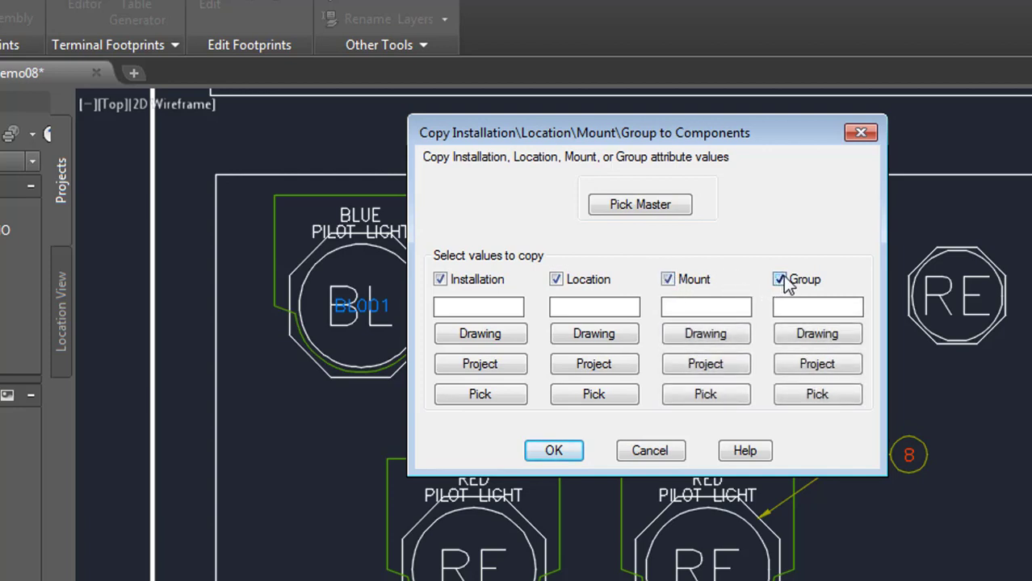
{"action": "left_click", "coordinate": [440, 279]}
{"action": "left_click", "coordinate": [779, 280]}
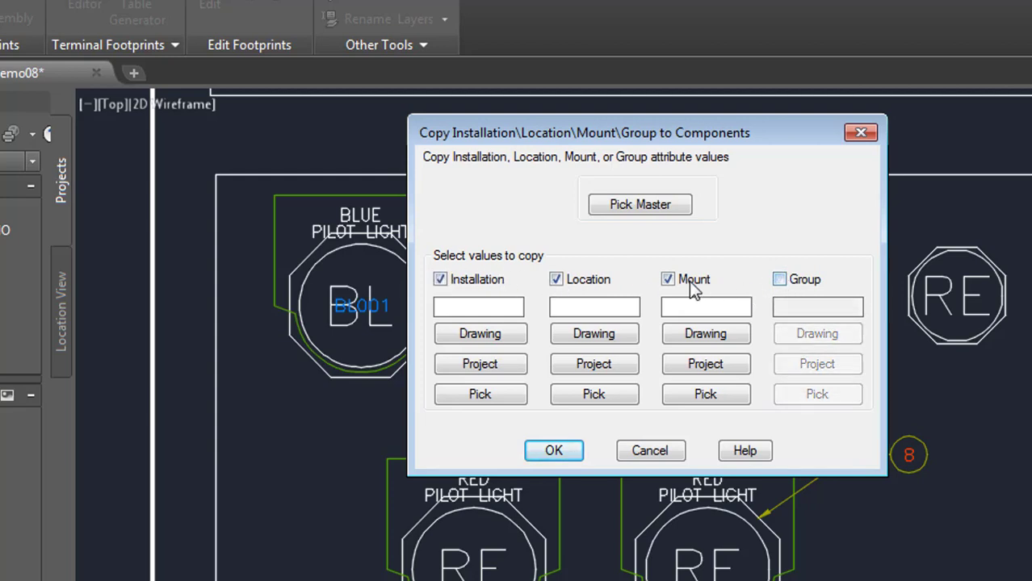
{"action": "left_click", "coordinate": [668, 280]}
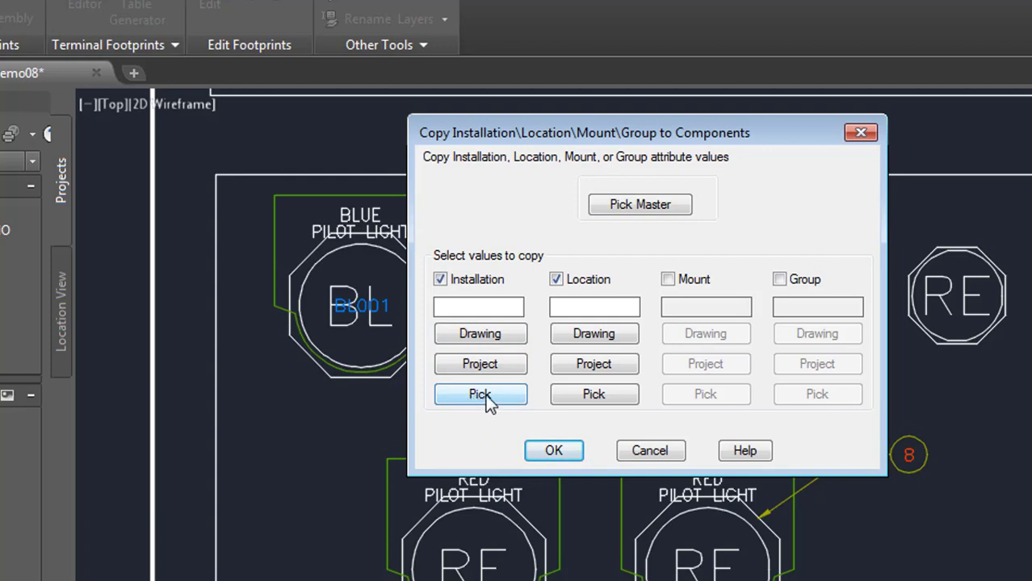
Pick INST001 and LOC001 from the blue pilot light as the codes to copy, then confirm
{"action": "left_click", "coordinate": [479, 398]}
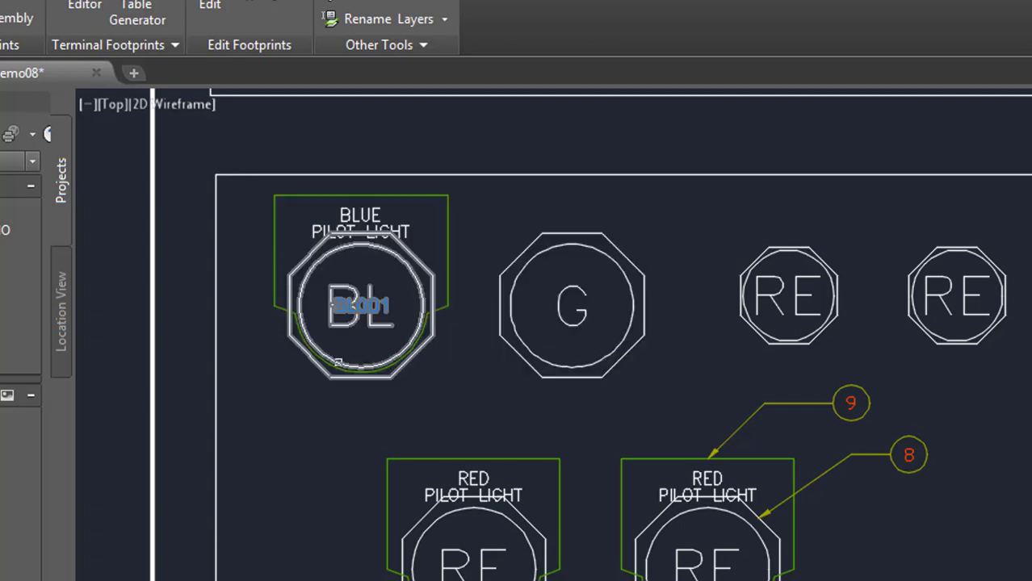
{"action": "left_click", "coordinate": [339, 362]}
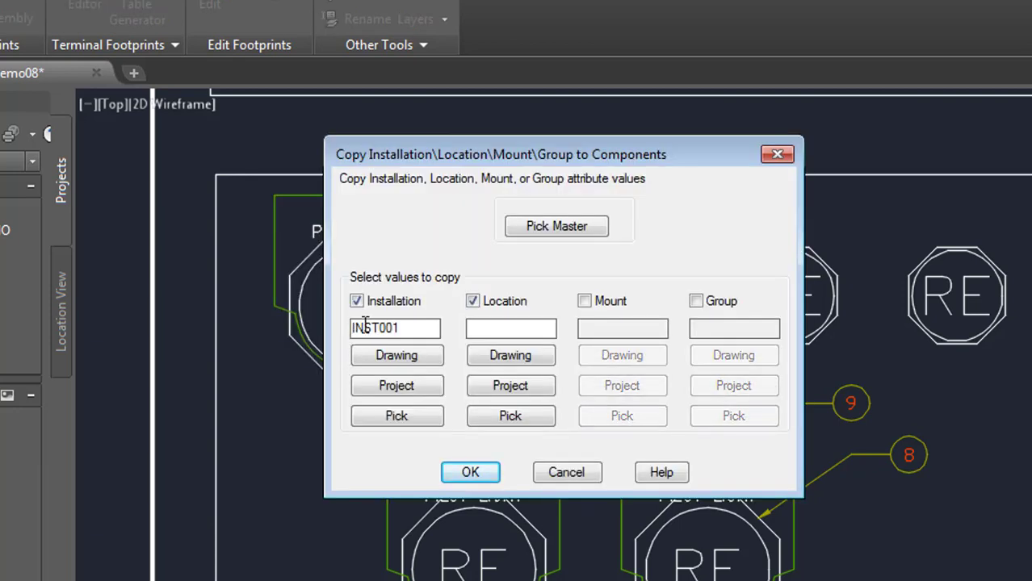
{"action": "left_click_drag", "start_coordinate": [399, 327], "coordinate": [335, 325]}
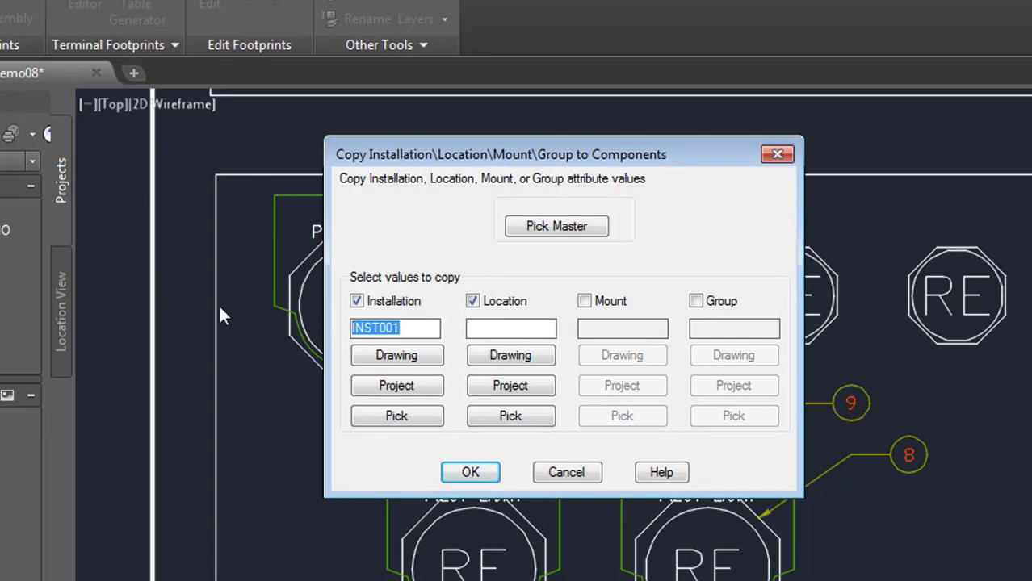
{"action": "left_click", "coordinate": [500, 419]}
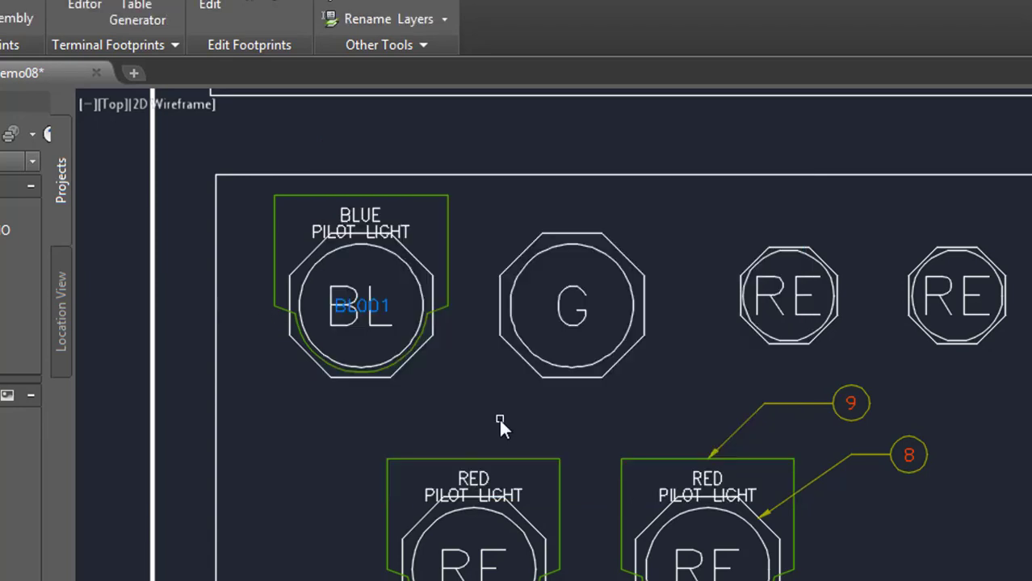
{"action": "left_click", "coordinate": [401, 351]}
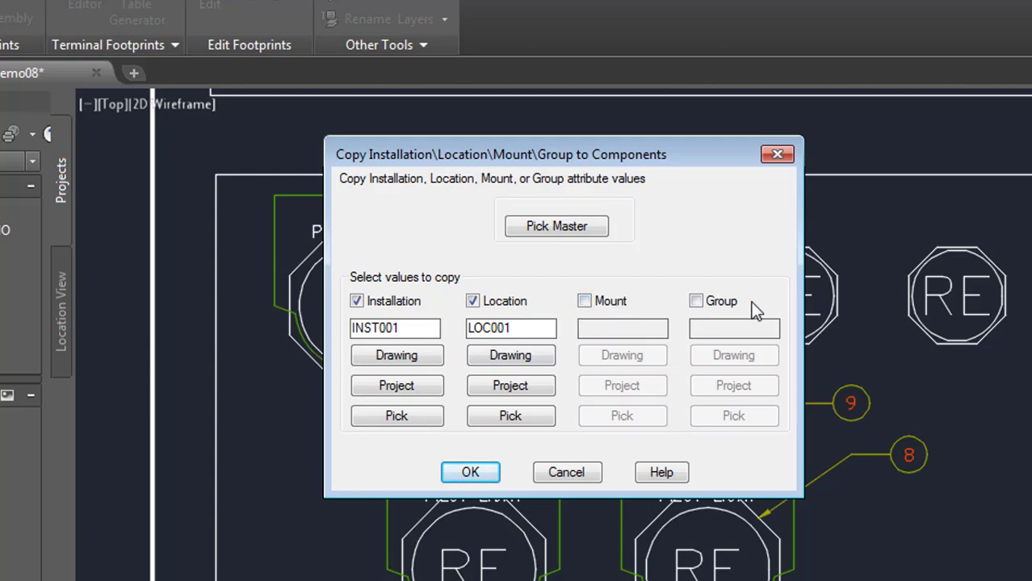
{"action": "left_click", "coordinate": [470, 471]}
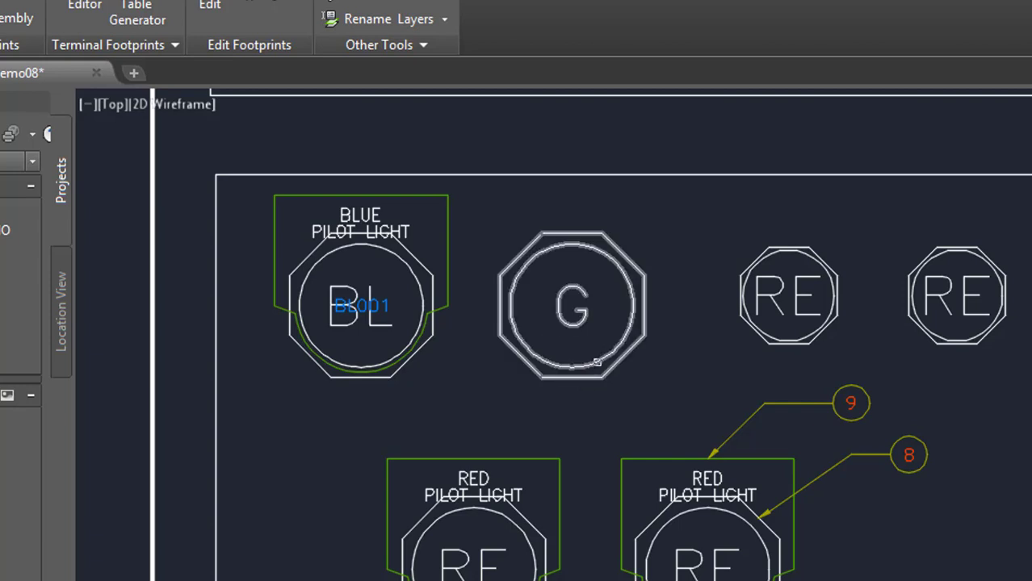
Select the G pilot light as the footprint receiving INST001 and LOC001
{"action": "left_click", "coordinate": [597, 362]}
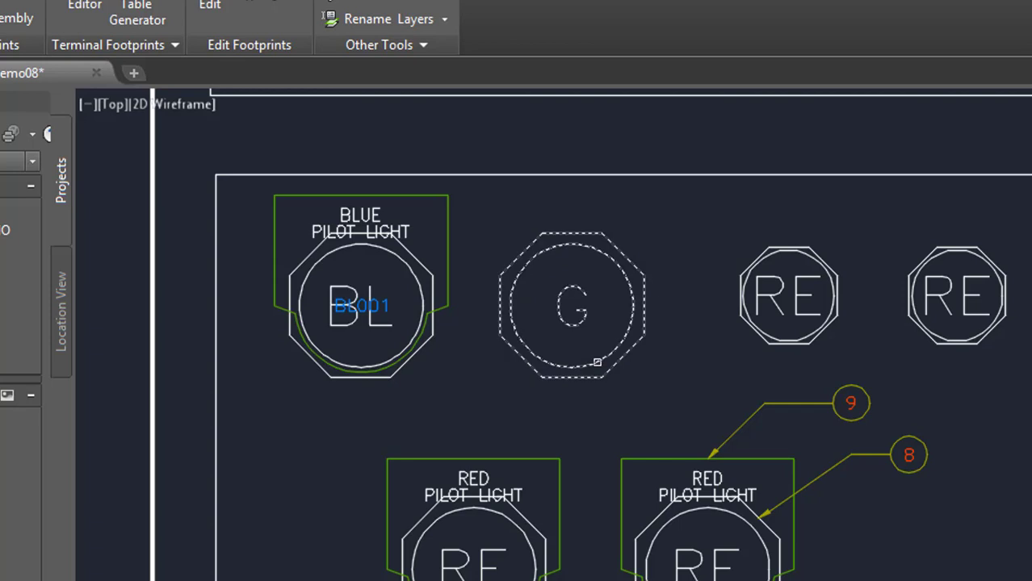
{"action": "key", "text": "Return"}
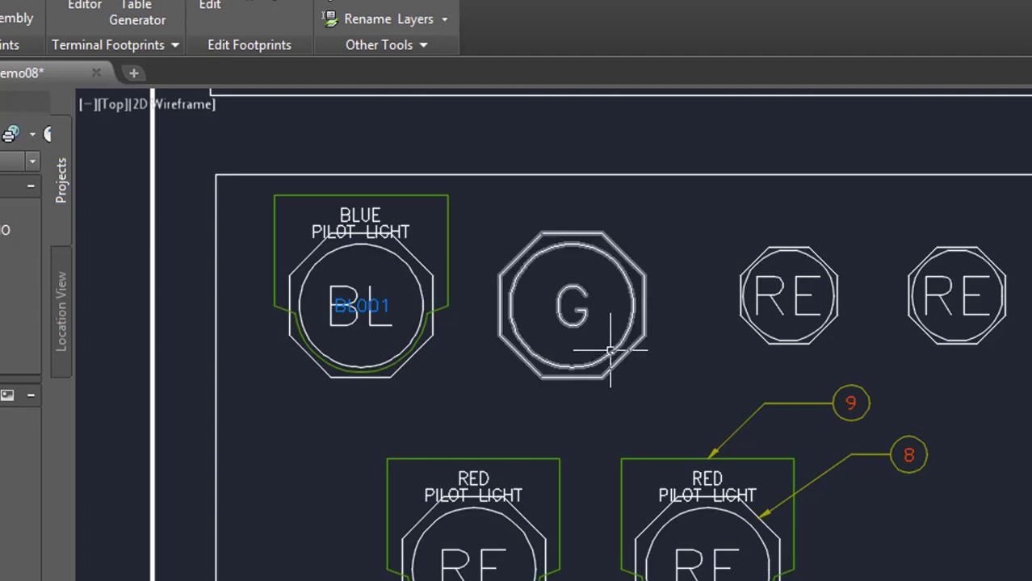
{"action": "right_click", "coordinate": [615, 349]}
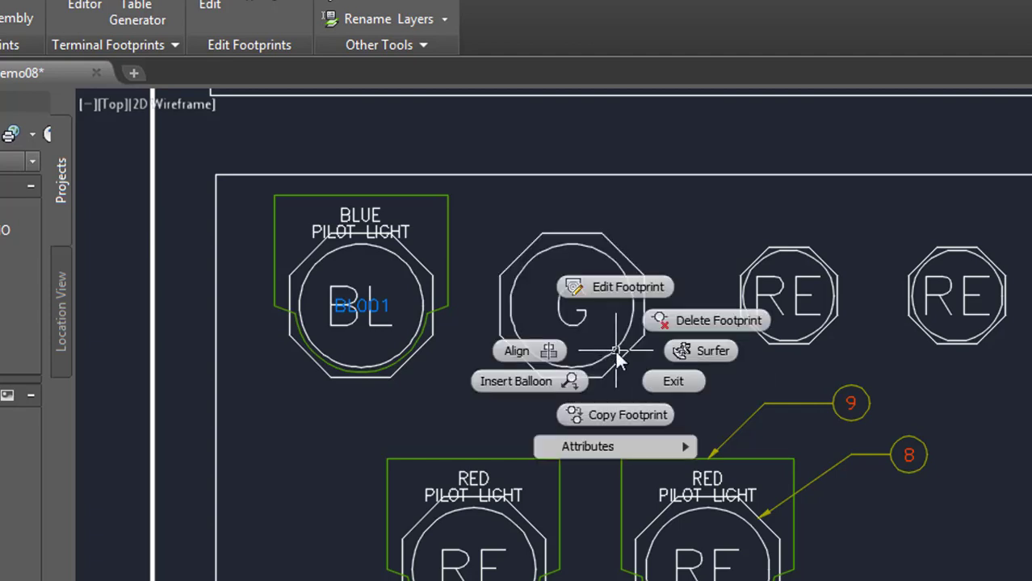
{"action": "left_click", "coordinate": [628, 288]}
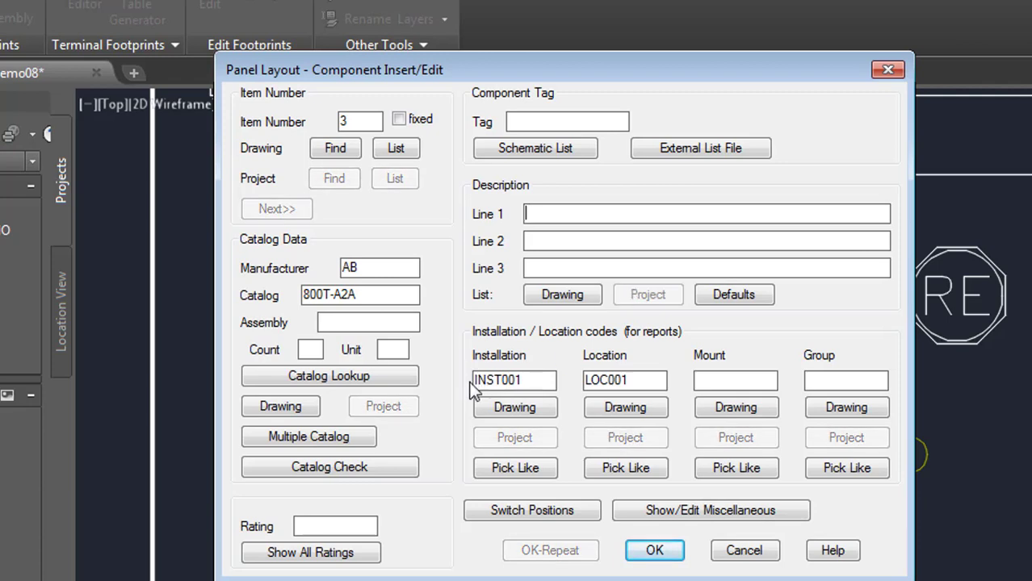
{"action": "left_click_drag", "start_coordinate": [475, 380], "coordinate": [664, 380]}
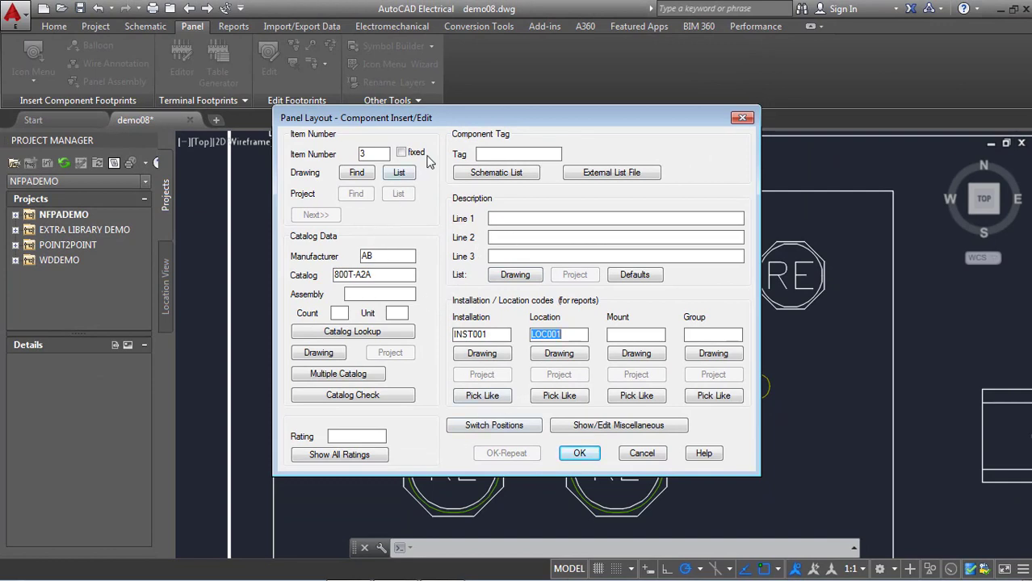
{"action": "left_click", "coordinate": [483, 154]}
{"action": "left_click", "coordinate": [490, 218]}
{"action": "left_click", "coordinate": [500, 237]}
{"action": "left_click", "coordinate": [508, 256]}
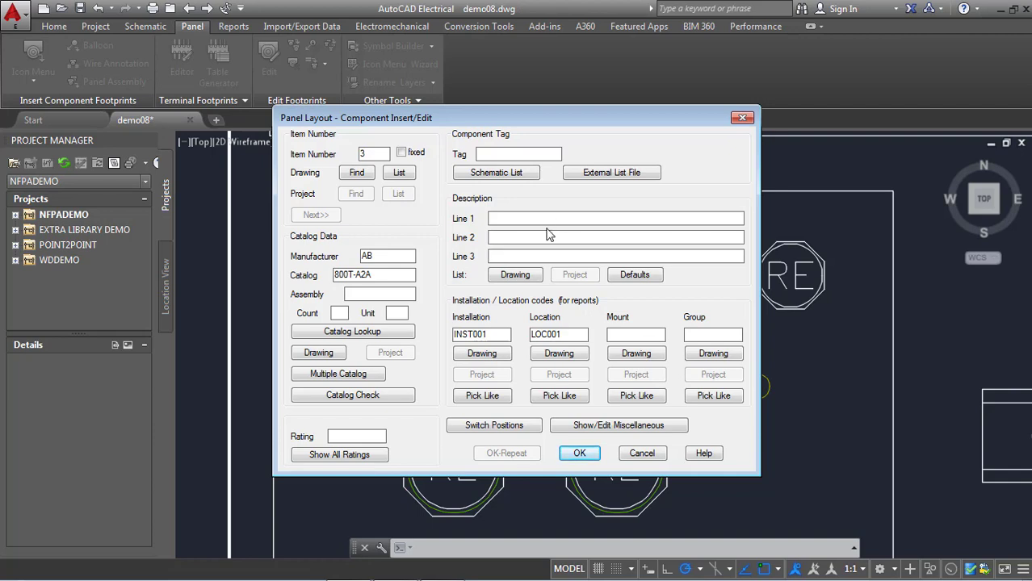
{"action": "left_click", "coordinate": [511, 219]}
{"action": "left_click", "coordinate": [587, 453]}
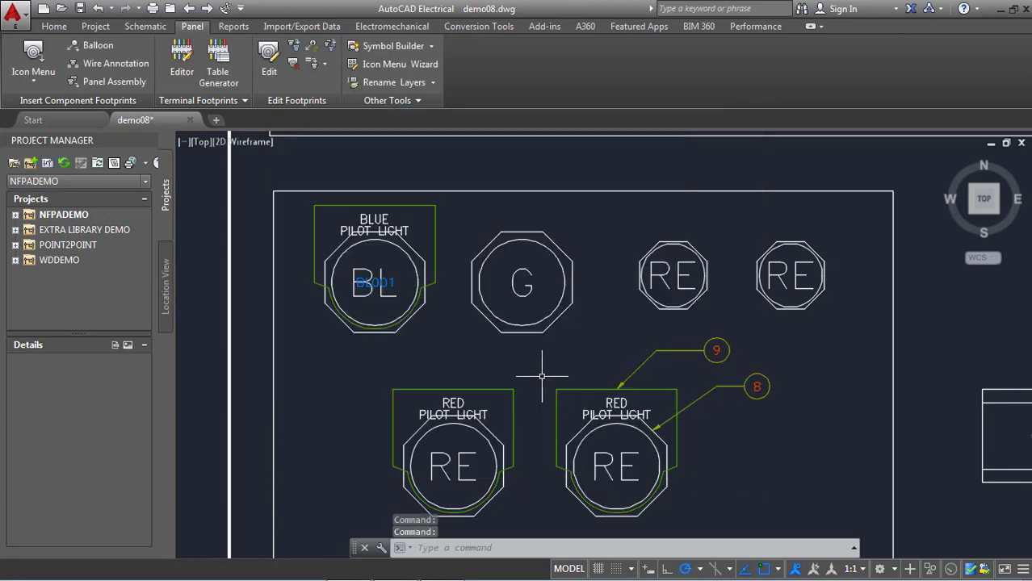
{"action": "scroll", "coordinate": [542, 376], "scroll_direction": "down", "scroll_amount": 3}
{"action": "scroll", "coordinate": [542, 376], "scroll_direction": "up", "scroll_amount": 3}
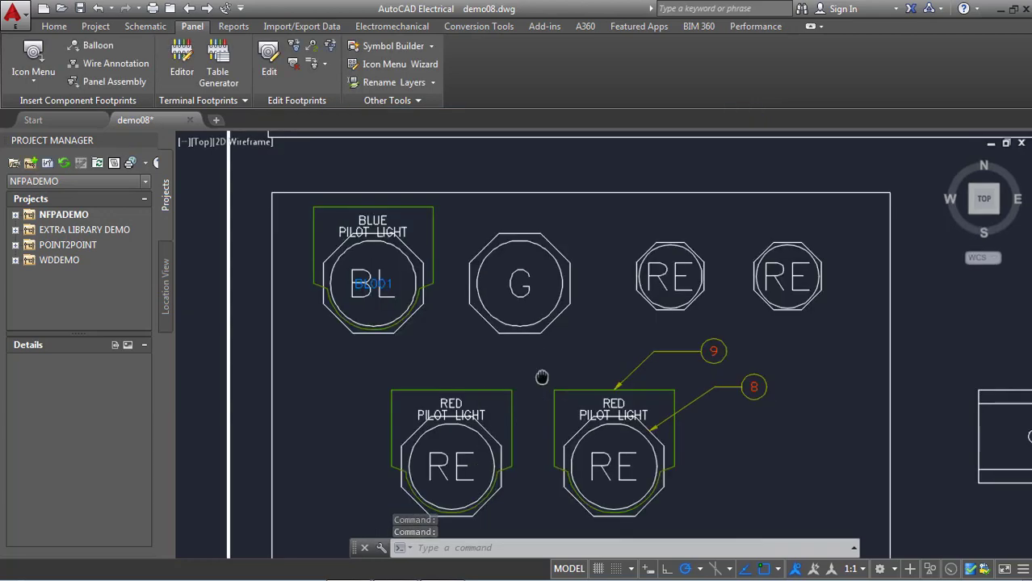
{"action": "middle_click_drag", "start_coordinate": [542, 376], "coordinate": [538, 370]}
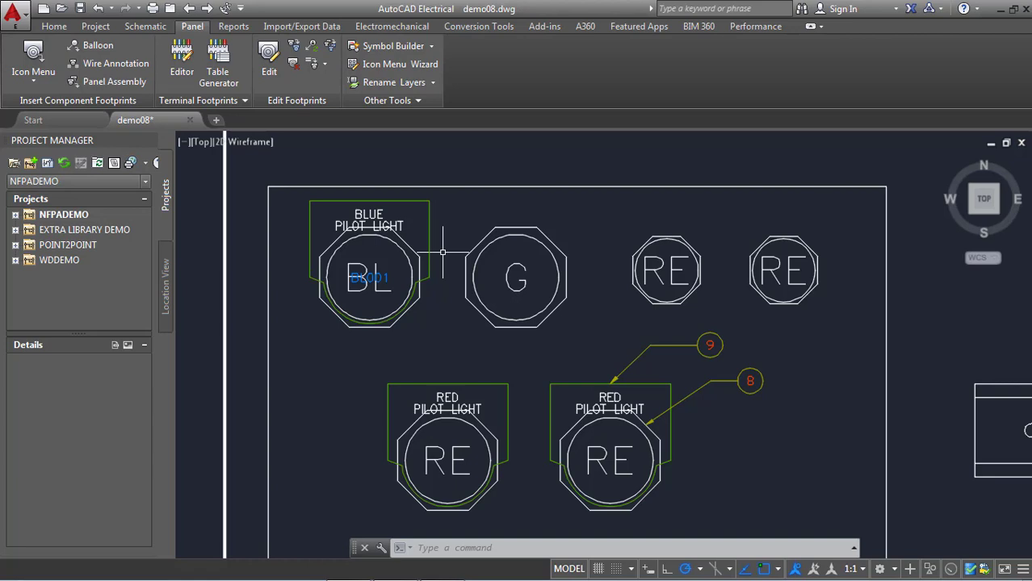
{"action": "mouse_move", "coordinate": [1020, 569]}
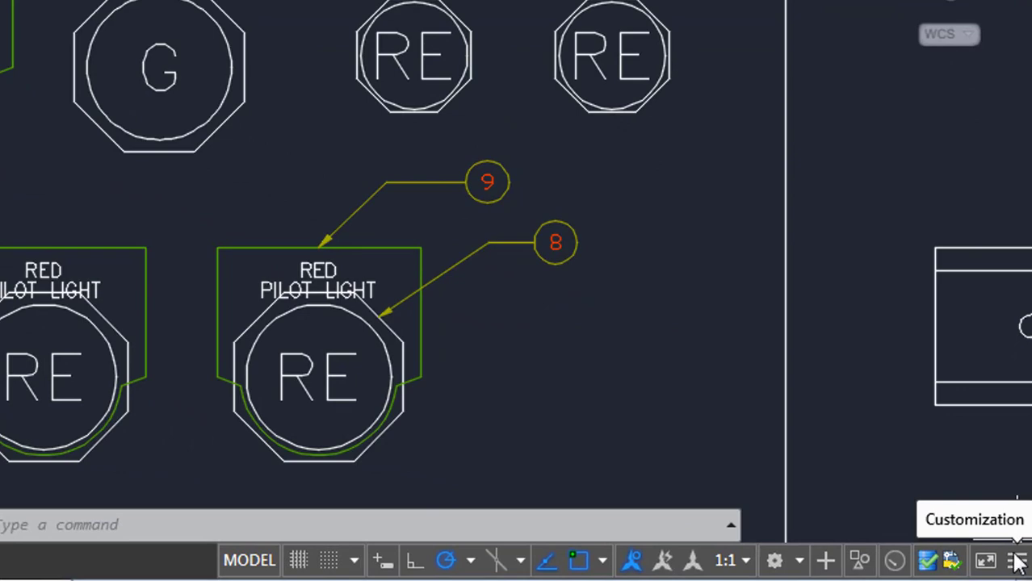
Add the Quick Properties toggle to the status bar and switch it on
{"action": "left_click", "coordinate": [1019, 562]}
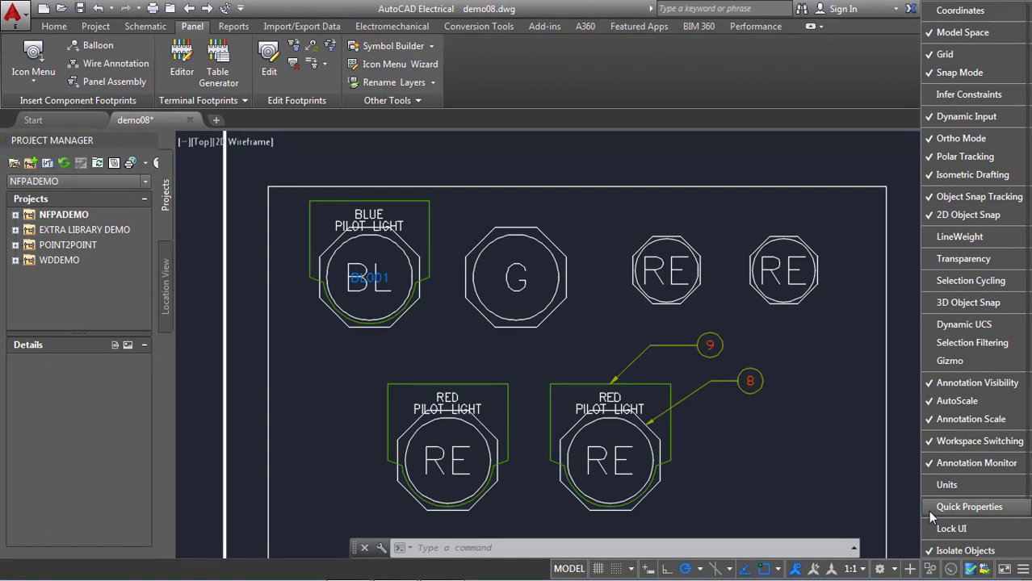
{"action": "left_click", "coordinate": [928, 510]}
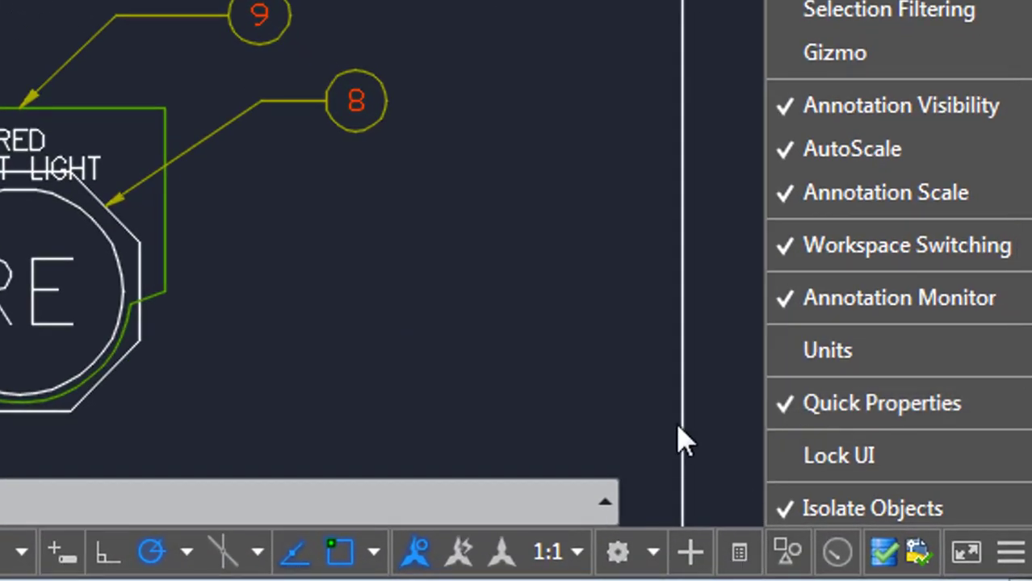
{"action": "left_click", "coordinate": [680, 438]}
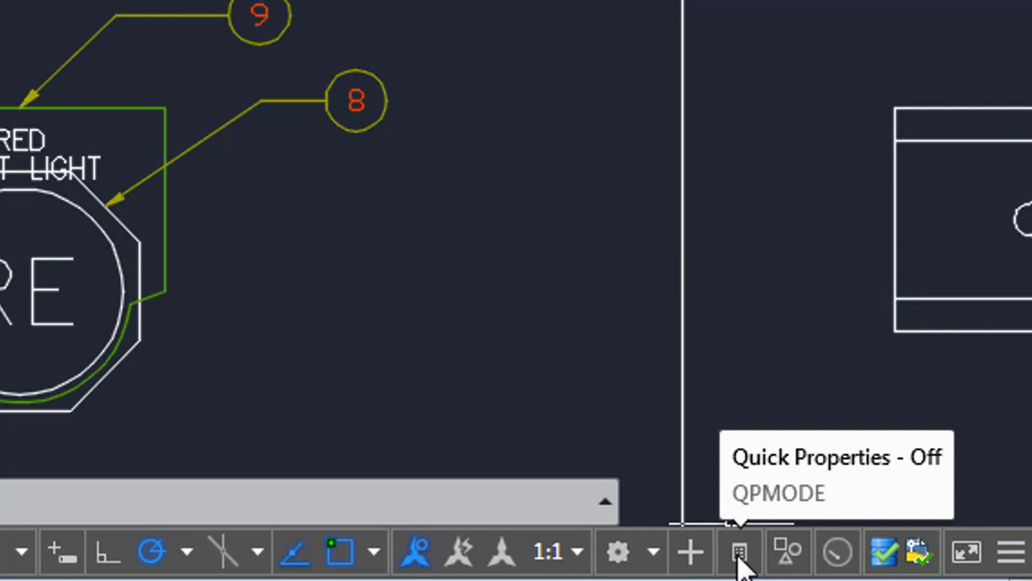
{"action": "left_click", "coordinate": [739, 553]}
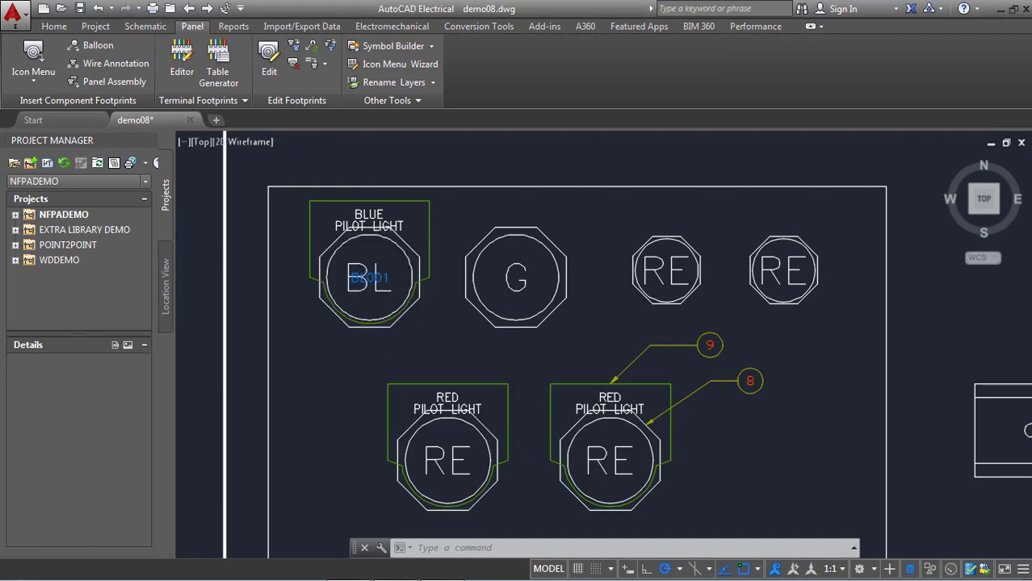
{"action": "left_click", "coordinate": [397, 320]}
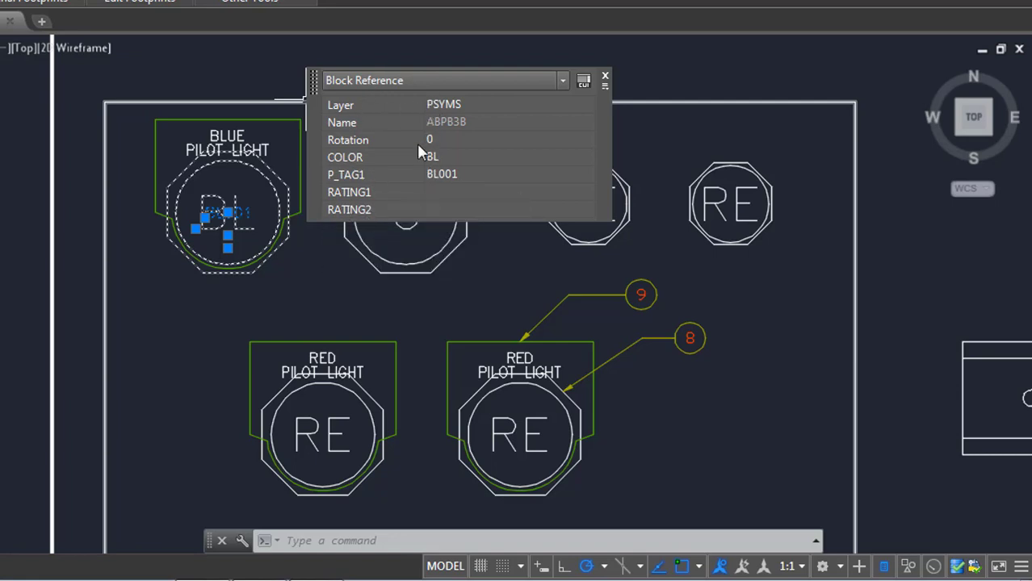
{"action": "left_click", "coordinate": [361, 112]}
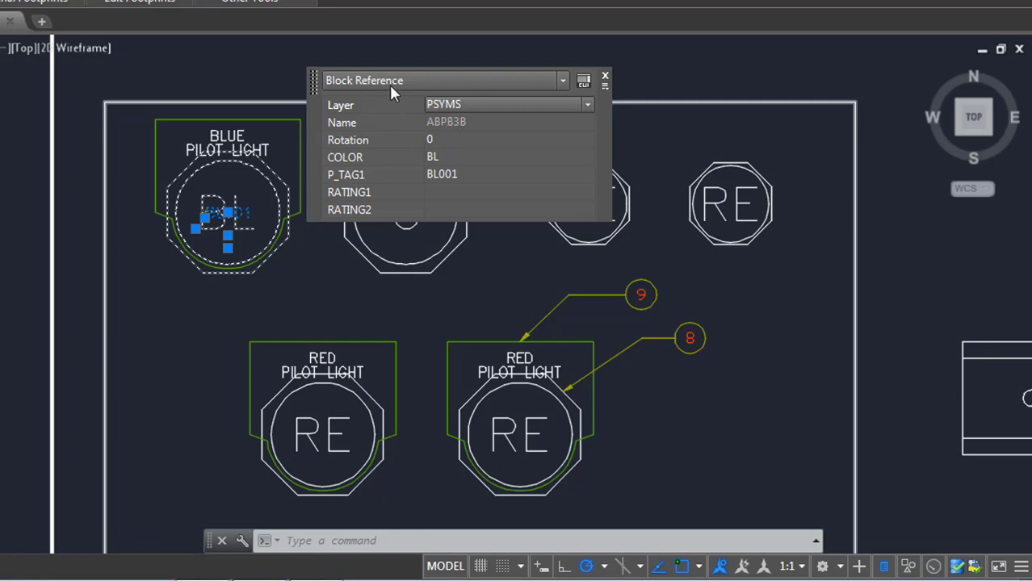
{"action": "left_click", "coordinate": [490, 107]}
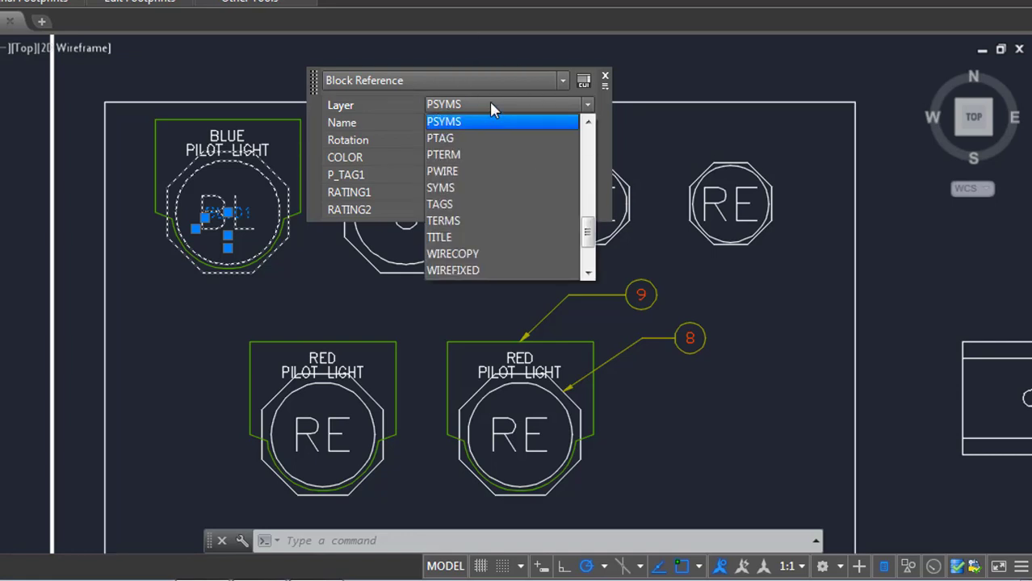
{"action": "left_click", "coordinate": [496, 79]}
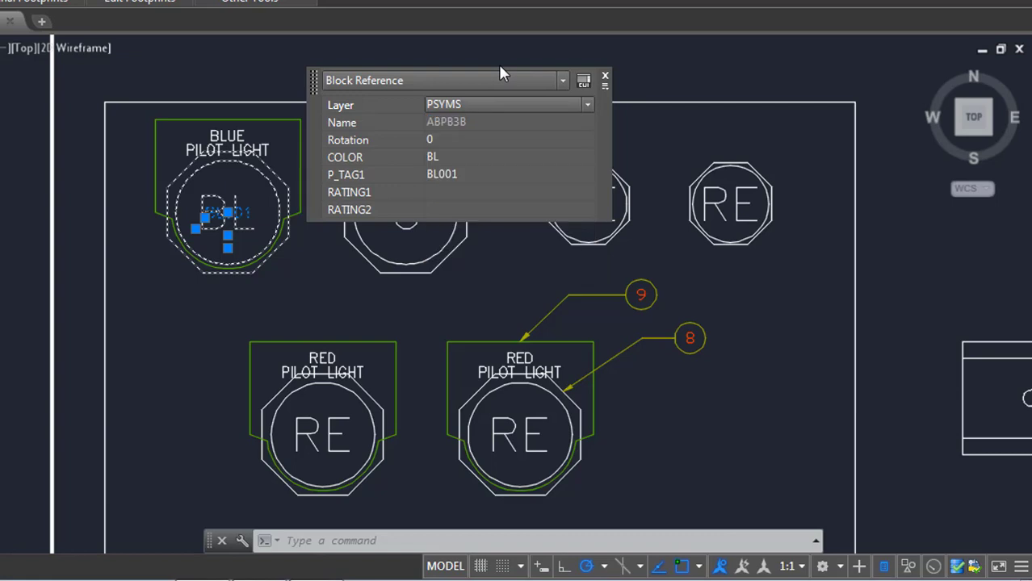
{"action": "left_click", "coordinate": [605, 77]}
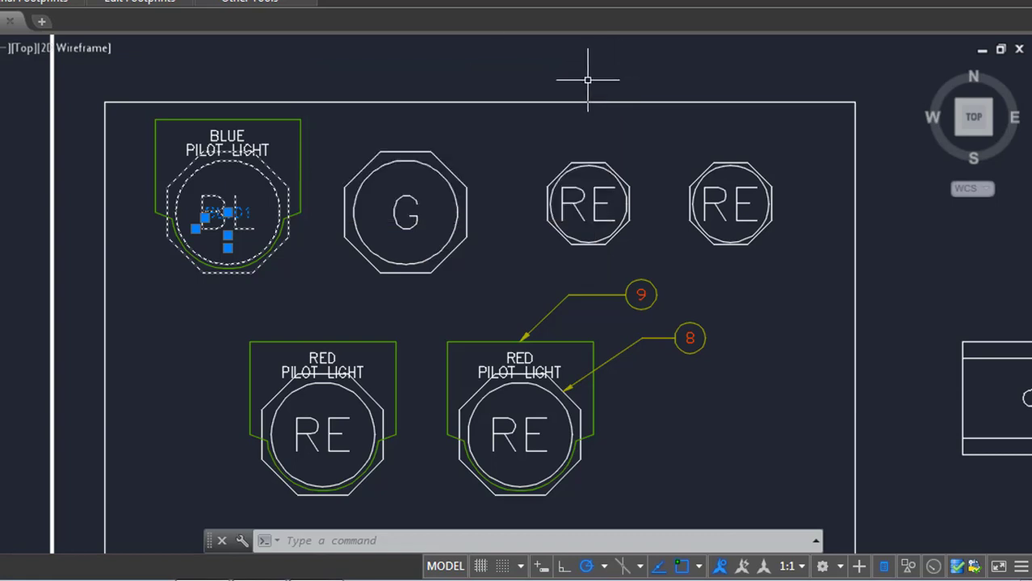
Clear the selection and open Rename Layers from Panel > Other Tools
{"action": "key", "text": "Escape"}
{"action": "key", "text": "Escape"}
{"action": "key", "text": "Escape"}
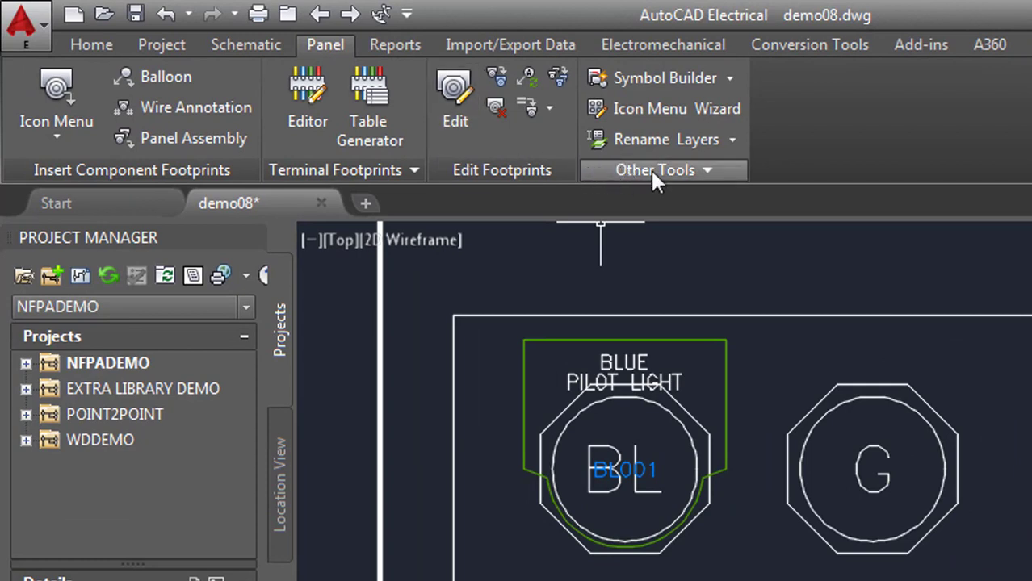
{"action": "left_click", "coordinate": [653, 172]}
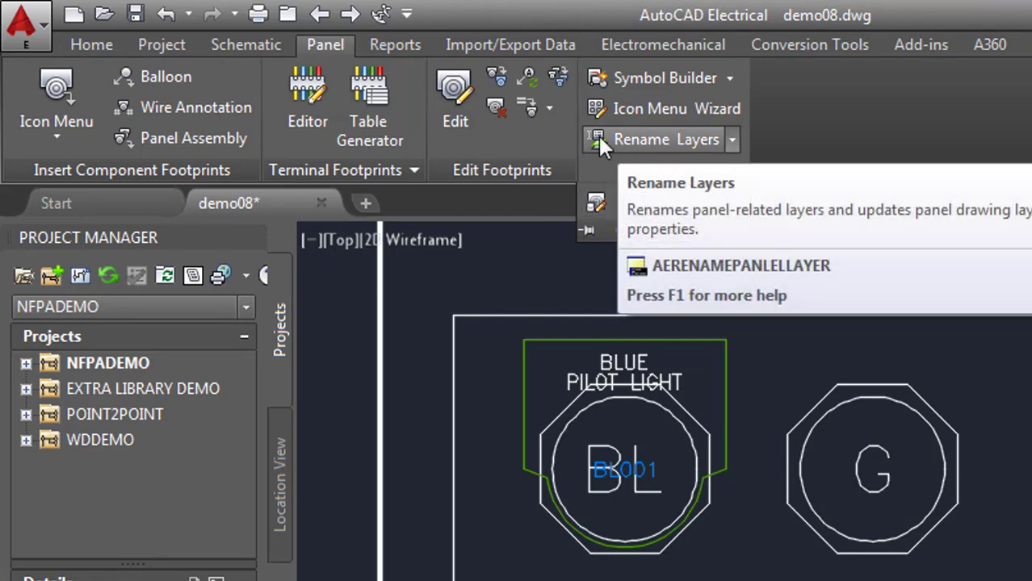
{"action": "left_click", "coordinate": [654, 137]}
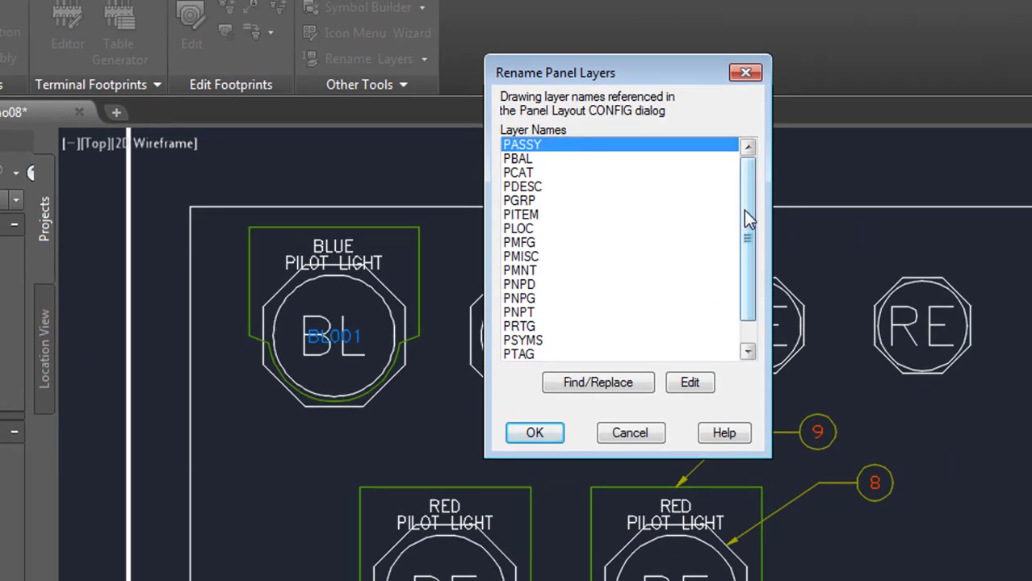
Edit the PSYMS entry in the Rename Panel Layers list to PSYMOLS and apply the rename
{"action": "left_click", "coordinate": [534, 341]}
{"action": "left_click_drag", "start_coordinate": [747, 284], "coordinate": [747, 303]}
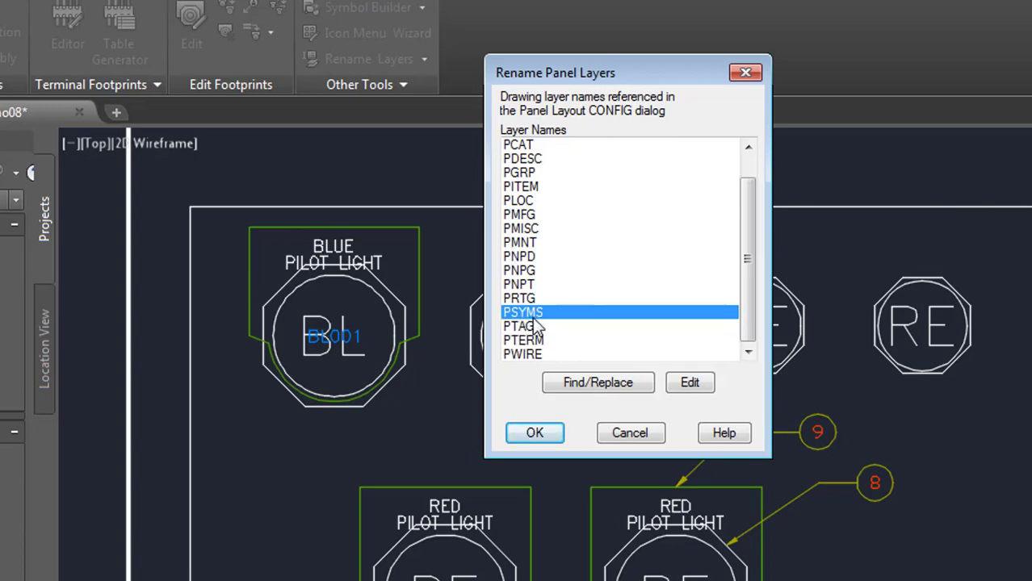
{"action": "left_click", "coordinate": [691, 384]}
{"action": "left_click_drag", "start_coordinate": [579, 327], "coordinate": [670, 329]}
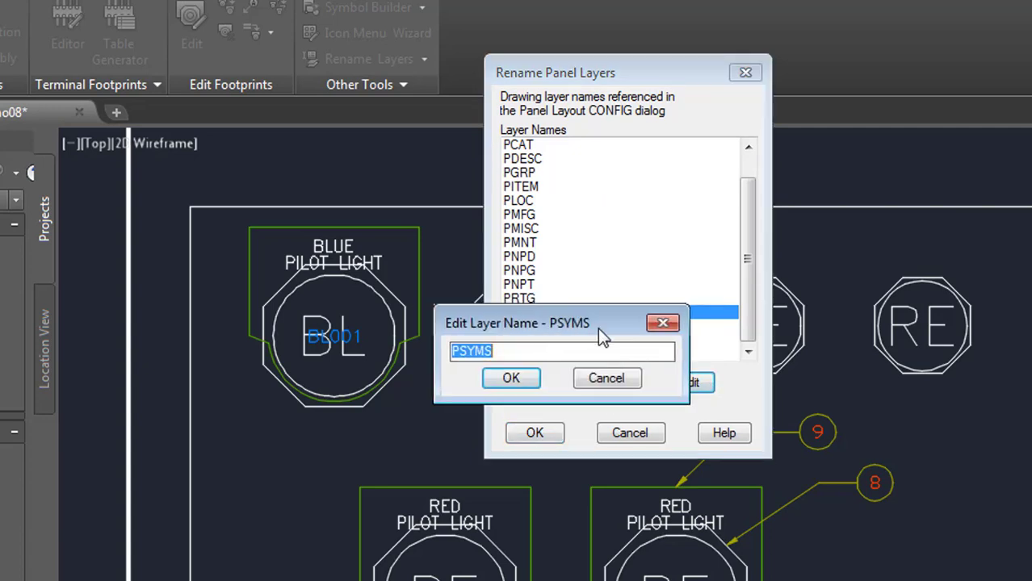
{"action": "left_click", "coordinate": [566, 356]}
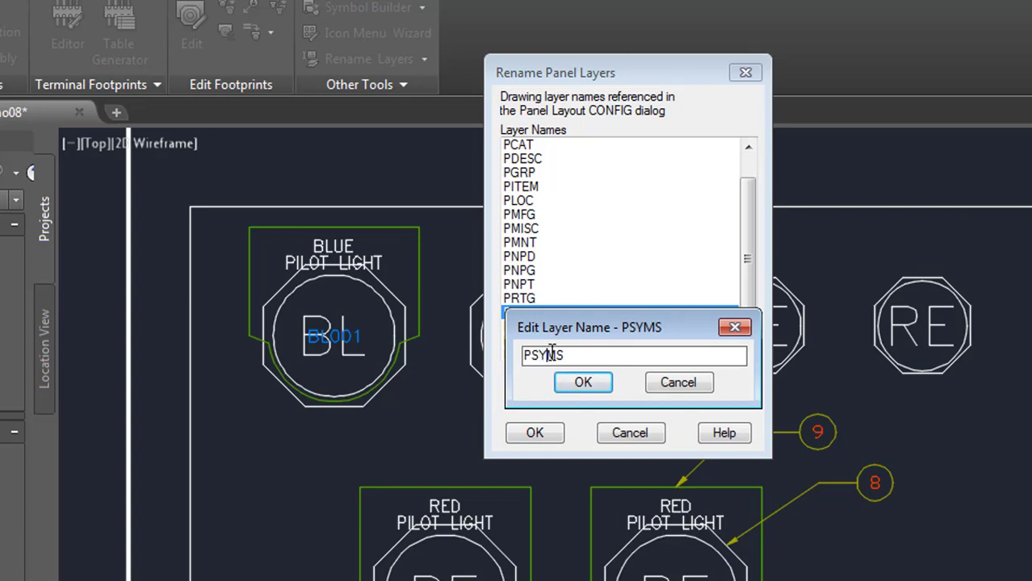
{"action": "left_click", "coordinate": [555, 354]}
{"action": "type", "text": "o"}
{"action": "key", "text": "BackSpace"}
{"action": "type", "text": "OL"}
{"action": "left_click", "coordinate": [586, 384]}
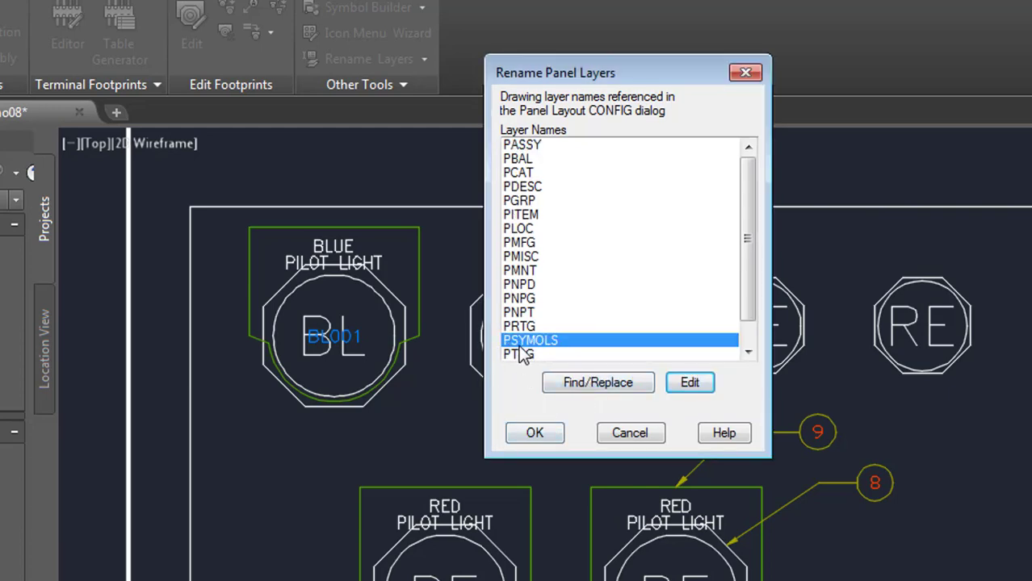
{"action": "left_click", "coordinate": [549, 437]}
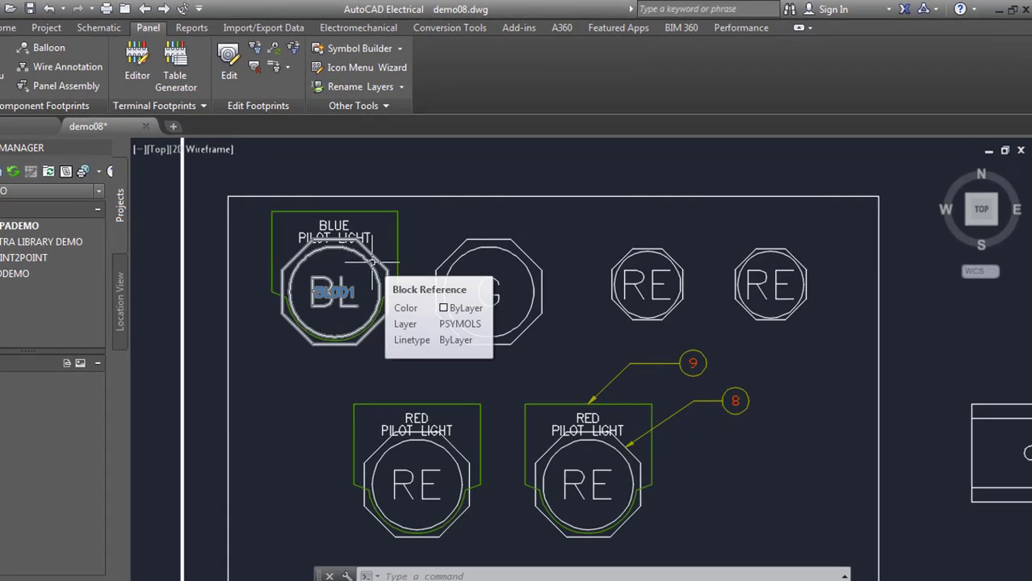
Select blue pilot light BL001 so Quick Properties shows its layer as PSYMOLS
{"action": "left_click", "coordinate": [372, 262]}
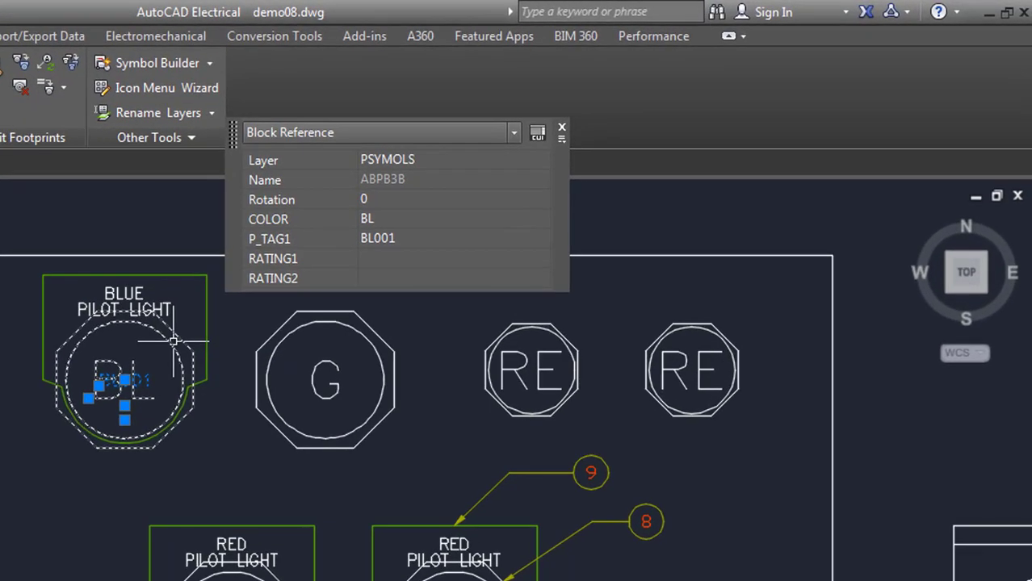